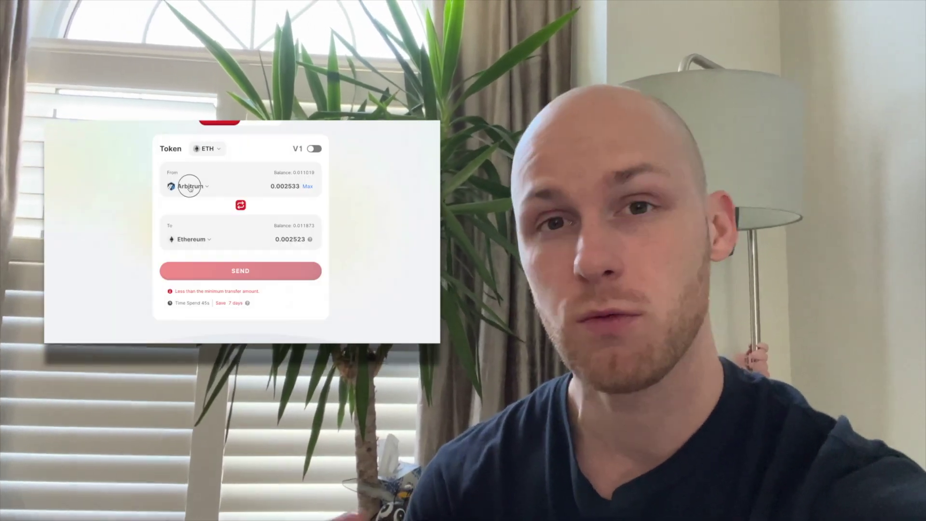
Open the From-chain list under Arbitrum and scroll through the available source chains.
{"action": "left_click", "coordinate": [190, 187]}
{"action": "scroll", "coordinate": [244, 265], "scroll_direction": "down", "scroll_amount": 1}
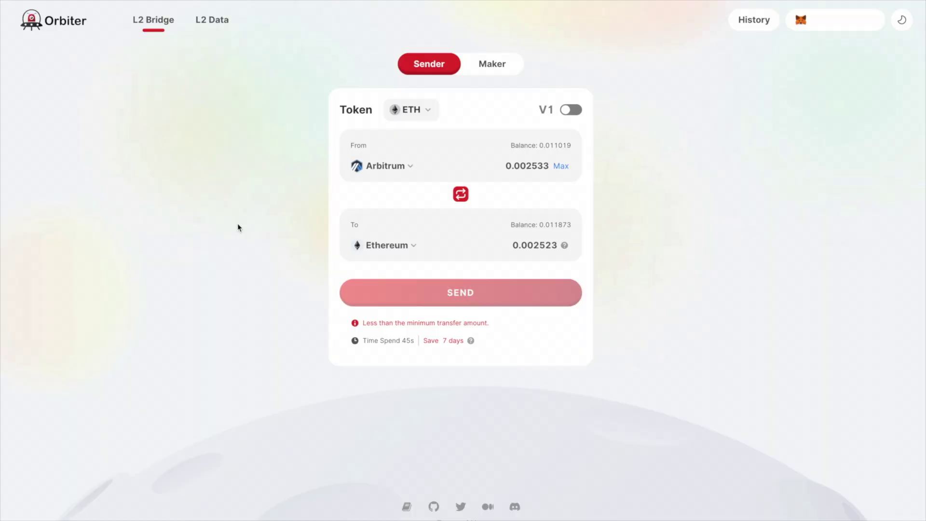
{"action": "left_click", "coordinate": [432, 166]}
{"action": "scroll", "coordinate": [466, 284], "scroll_direction": "down", "scroll_amount": 2}
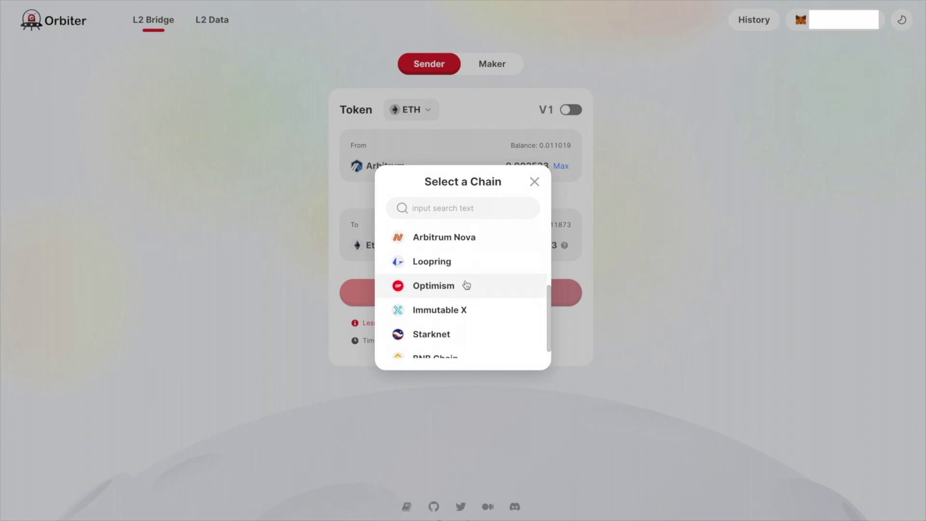
{"action": "scroll", "coordinate": [466, 285], "scroll_direction": "up", "scroll_amount": 5}
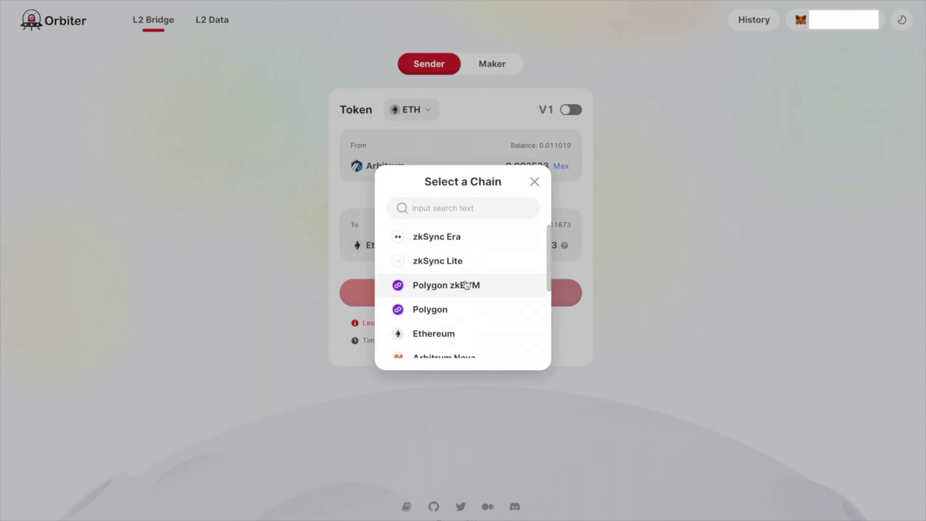
{"action": "scroll", "coordinate": [472, 284], "scroll_direction": "down", "scroll_amount": 5}
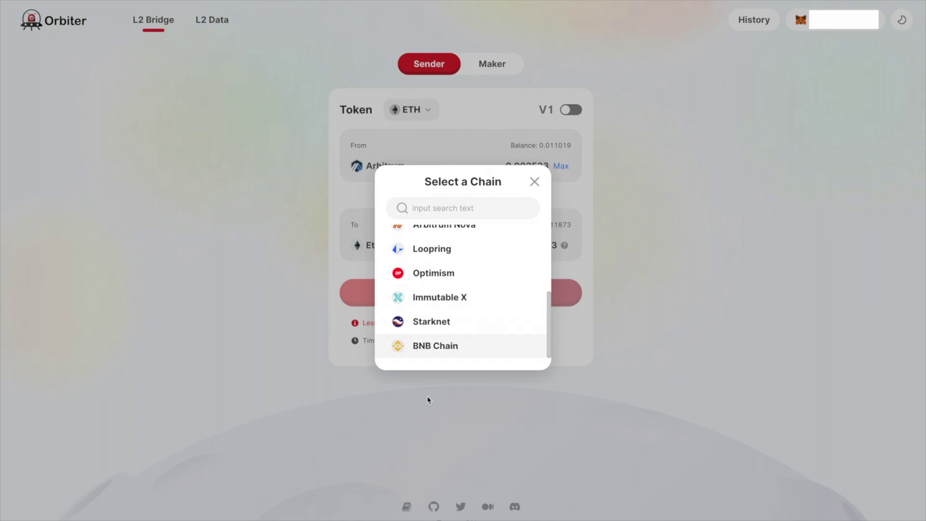
{"action": "left_click", "coordinate": [534, 182]}
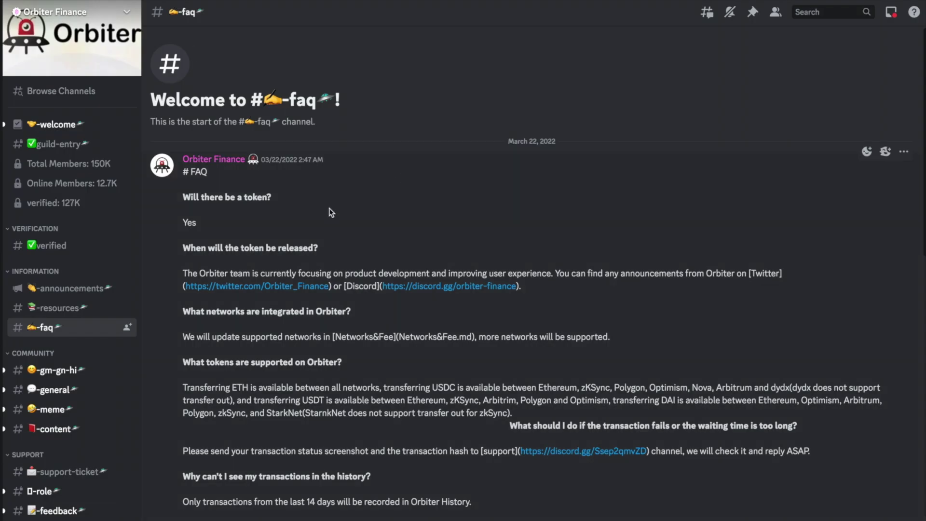
{"action": "left_click_drag", "start_coordinate": [182, 171], "coordinate": [230, 236]}
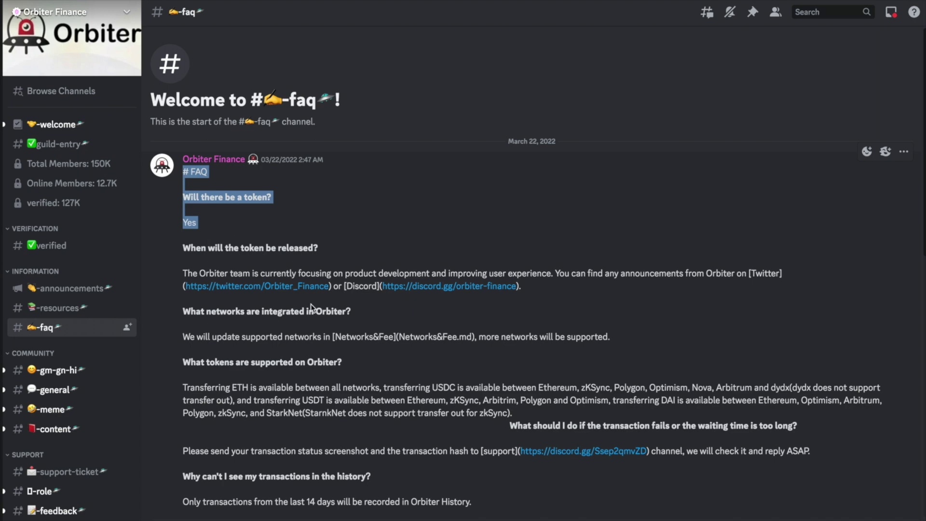
{"action": "left_click_drag", "start_coordinate": [192, 249], "coordinate": [587, 308]}
{"action": "left_click", "coordinate": [601, 292]}
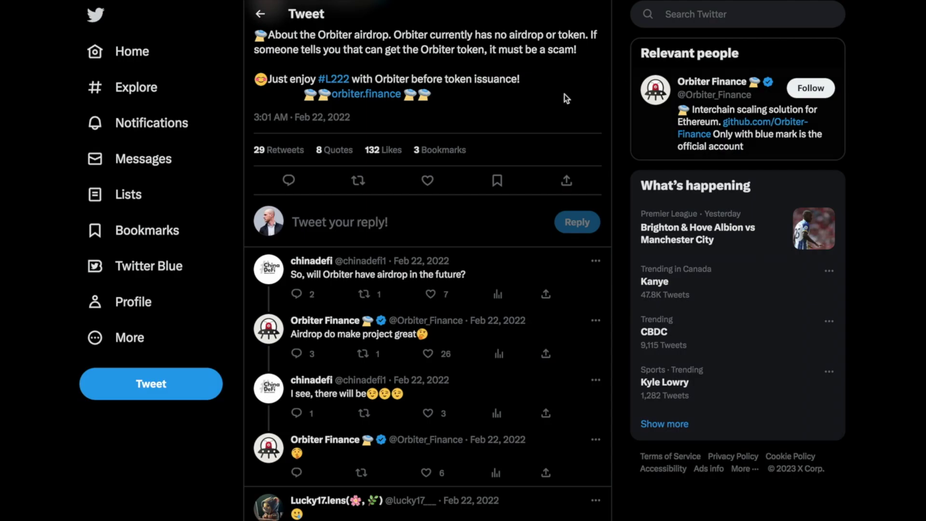
{"action": "scroll", "coordinate": [565, 98], "scroll_direction": "up", "scroll_amount": 1}
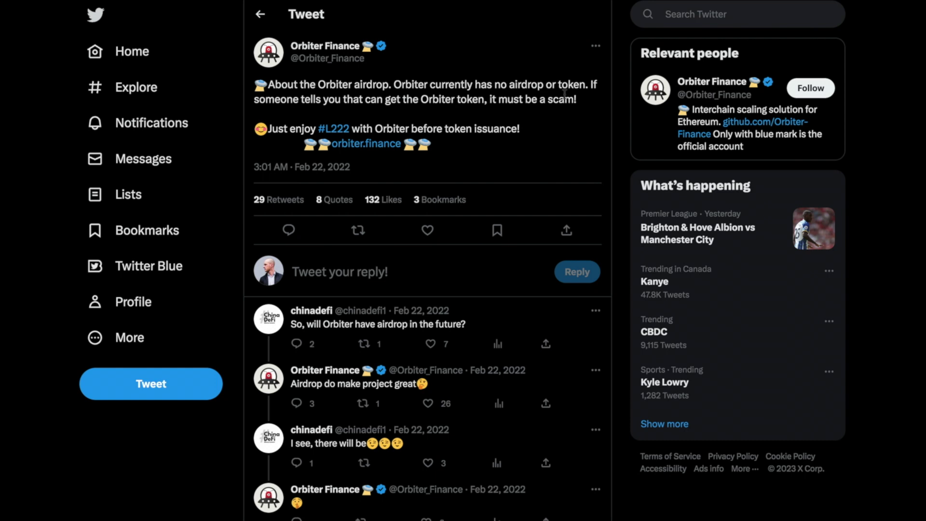
{"action": "scroll", "coordinate": [462, 320], "scroll_direction": "down", "scroll_amount": 1}
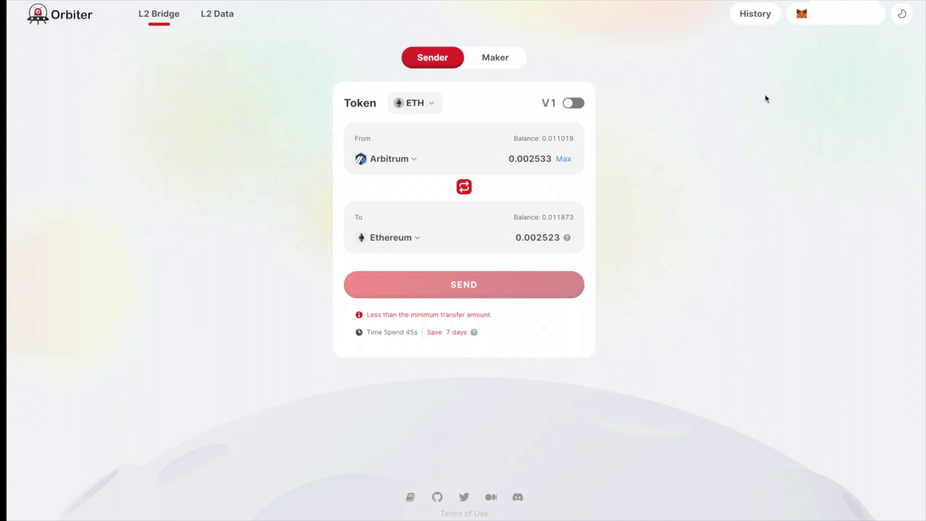
{"action": "left_click", "coordinate": [416, 104]}
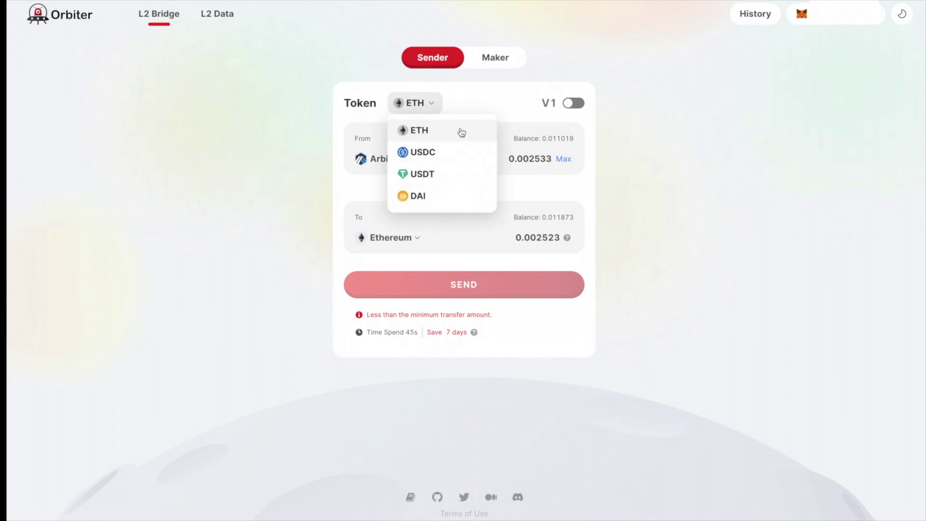
{"action": "left_click", "coordinate": [470, 111]}
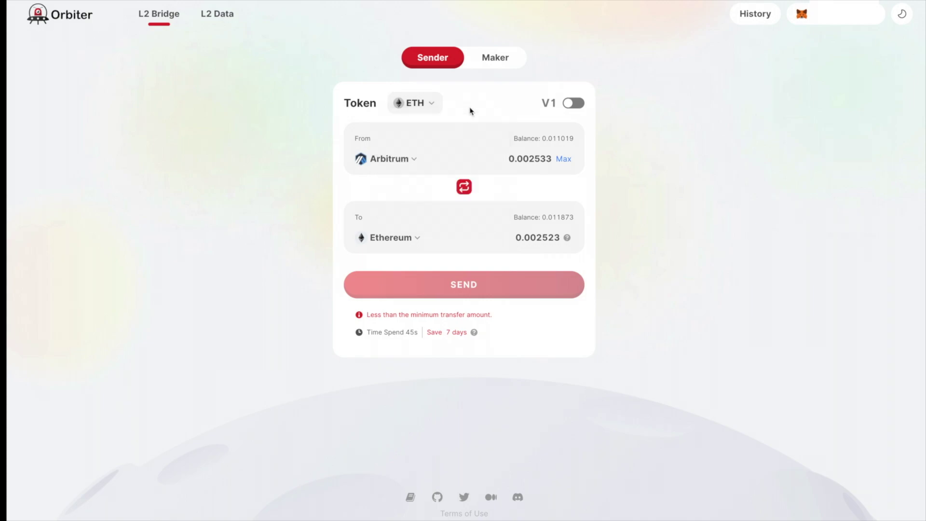
{"action": "left_click", "coordinate": [388, 159]}
{"action": "scroll", "coordinate": [471, 285], "scroll_direction": "up", "scroll_amount": 3}
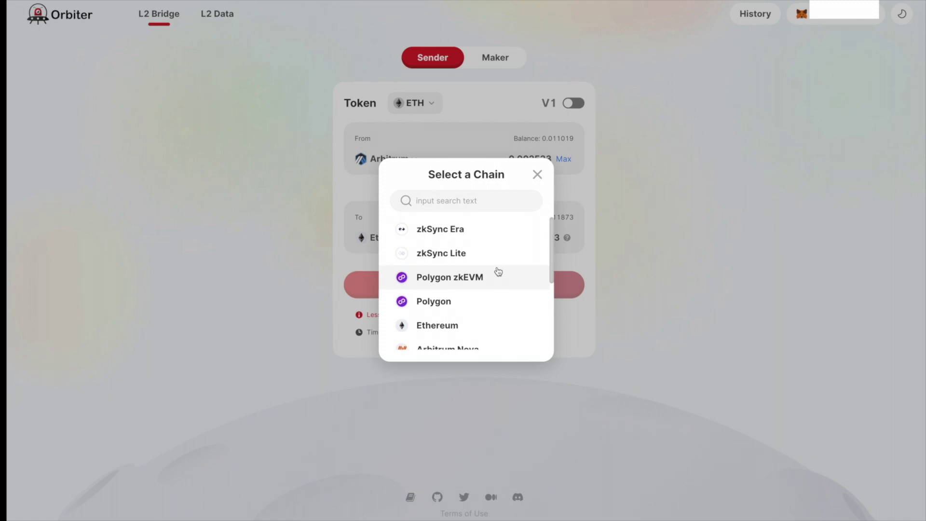
{"action": "scroll", "coordinate": [499, 272], "scroll_direction": "down", "scroll_amount": 3}
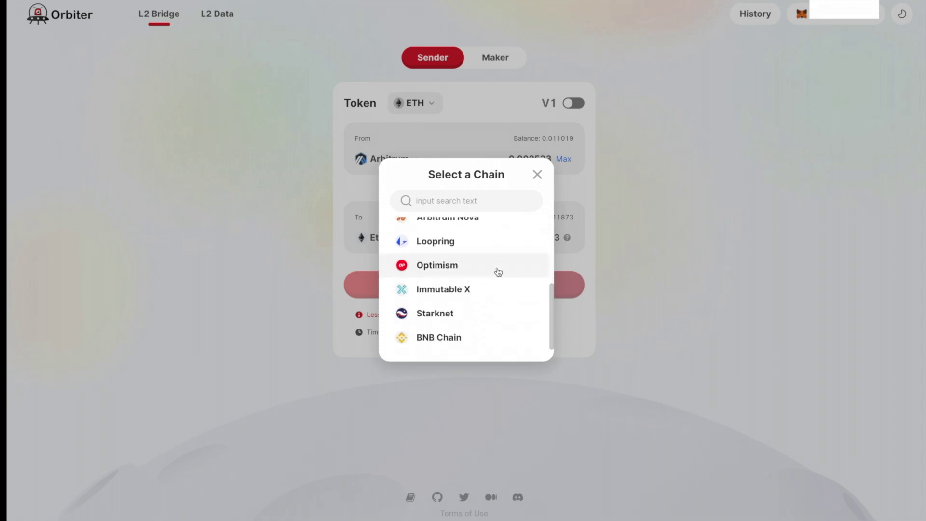
{"action": "left_click", "coordinate": [702, 244]}
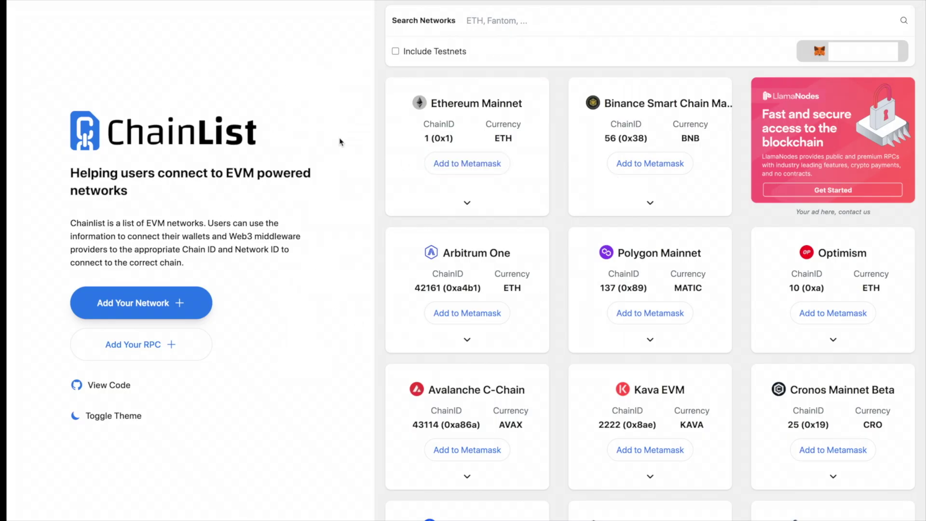
{"action": "left_click", "coordinate": [438, 33]}
{"action": "type", "text": "a"}
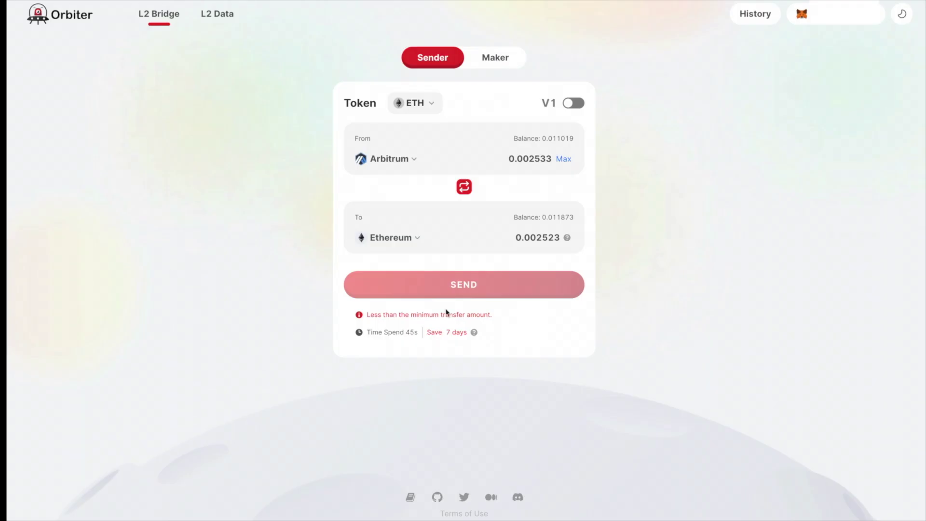
Keep ETH as the bridge token and check the source chain list, leaving Arbitrum selected.
{"action": "left_click", "coordinate": [412, 103]}
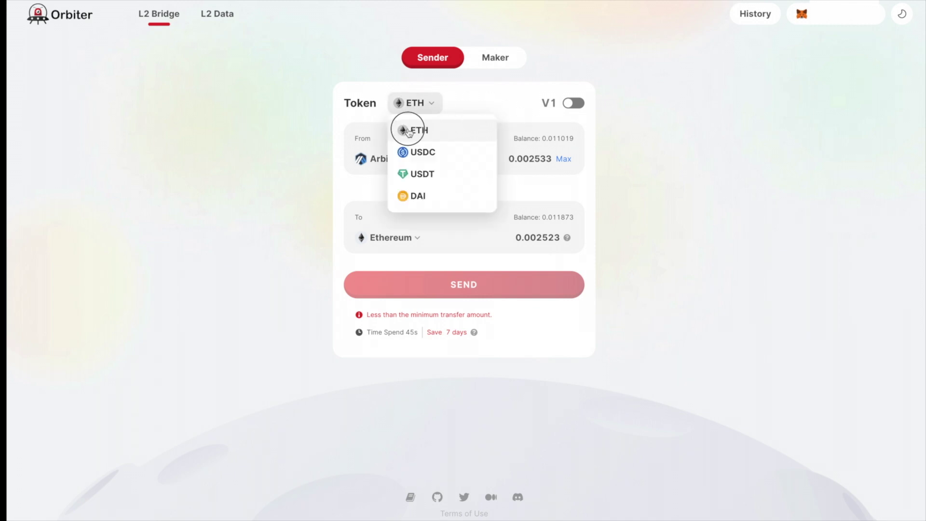
{"action": "left_click", "coordinate": [408, 130]}
{"action": "left_click", "coordinate": [391, 159]}
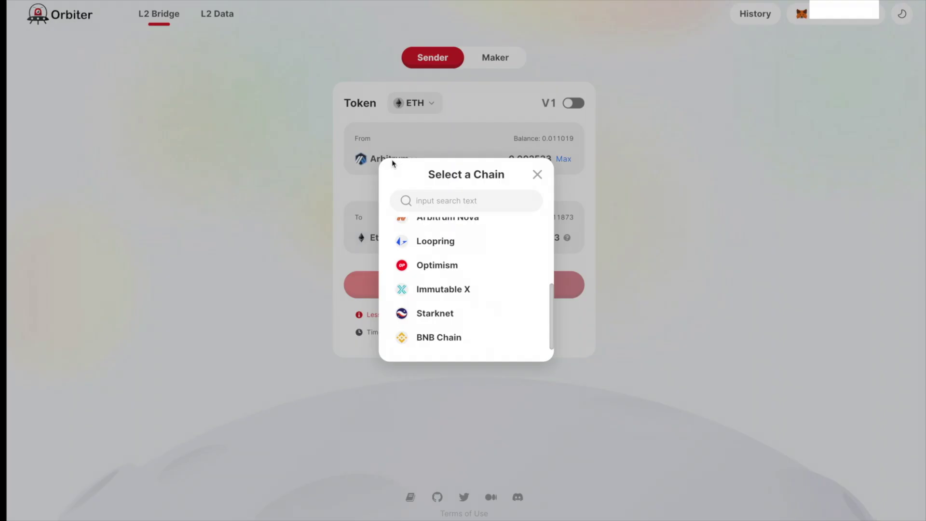
{"action": "left_click", "coordinate": [349, 160]}
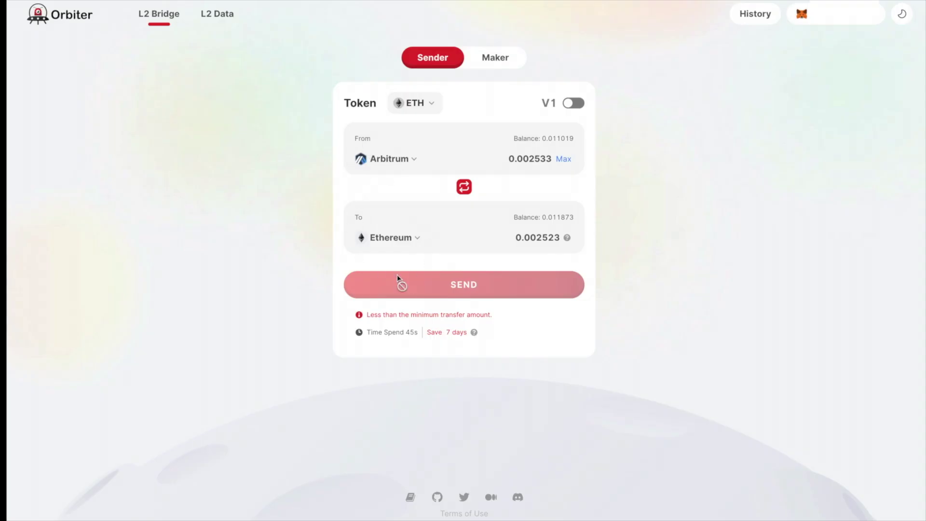
{"action": "left_click", "coordinate": [401, 166]}
{"action": "scroll", "coordinate": [492, 274], "scroll_direction": "up", "scroll_amount": 3}
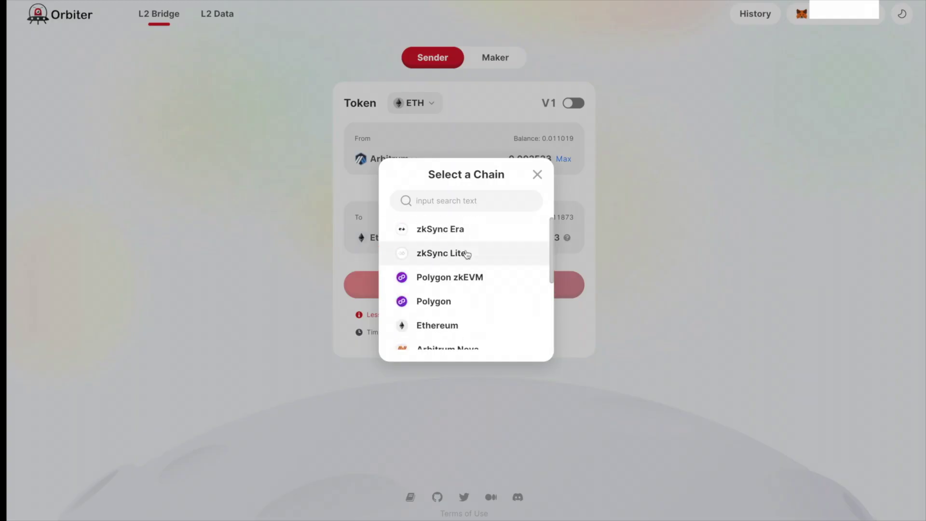
{"action": "left_click", "coordinate": [351, 244]}
Make BNB Chain the destination and continue to the 0.005 ETH transfer's confirmation summary.
{"action": "left_click", "coordinate": [404, 245]}
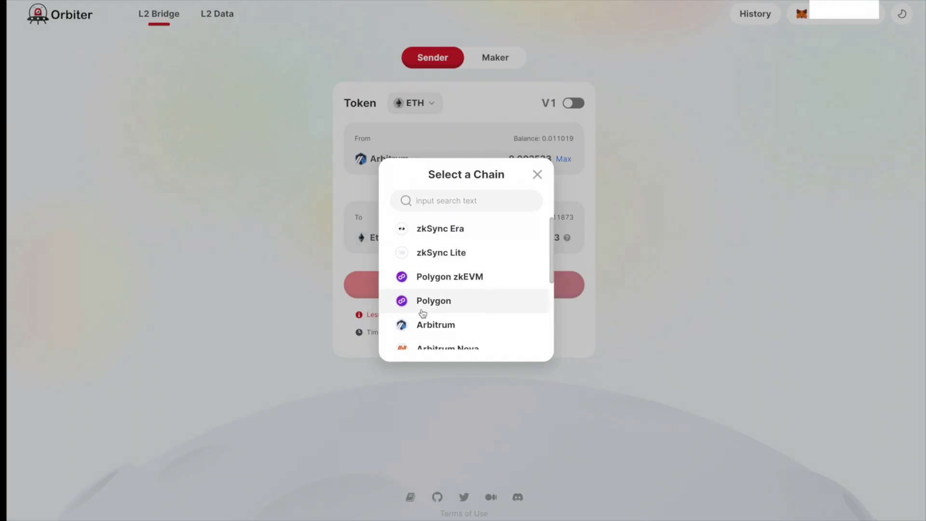
{"action": "scroll", "coordinate": [423, 314], "scroll_direction": "down", "scroll_amount": 3}
{"action": "left_click", "coordinate": [457, 338]}
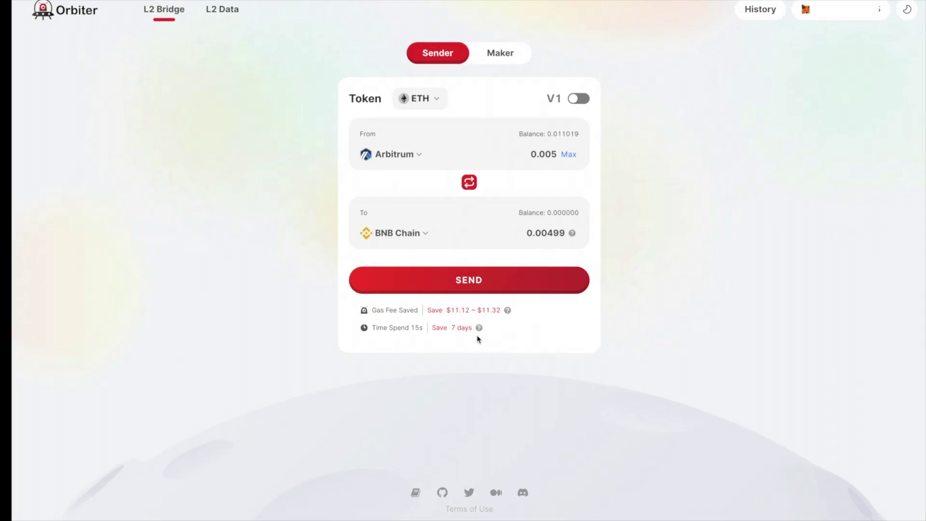
{"action": "left_click", "coordinate": [461, 283]}
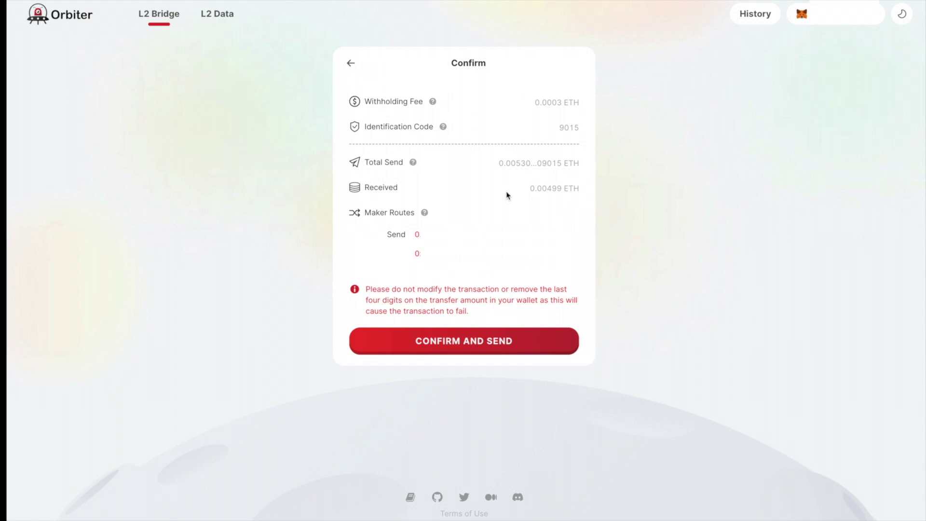
Confirm and send the ETH transfer from Arbitrum to BNB Chain for wallet approval.
{"action": "left_click", "coordinate": [458, 341]}
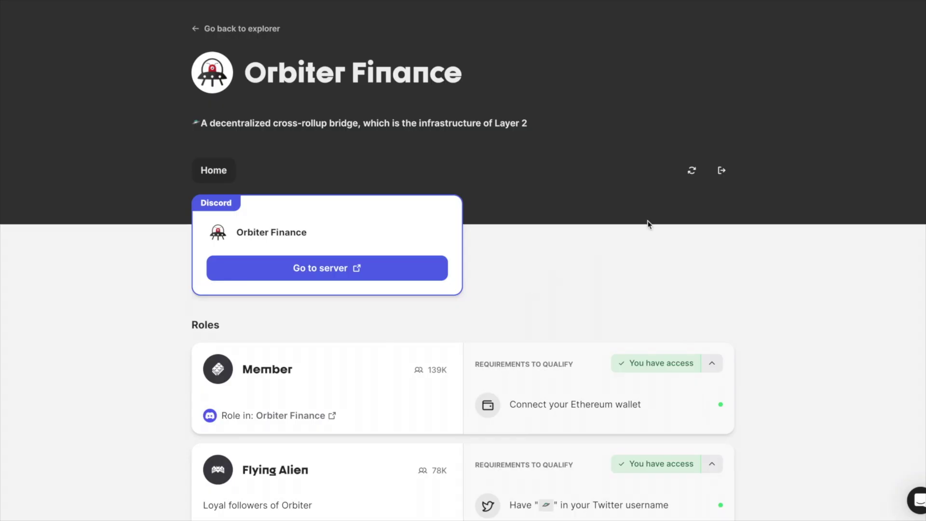
Scroll through the Orbiter Finance guild roles and highlight the Twitter username emoji requirement.
{"action": "scroll", "coordinate": [647, 225], "scroll_direction": "down", "scroll_amount": 20}
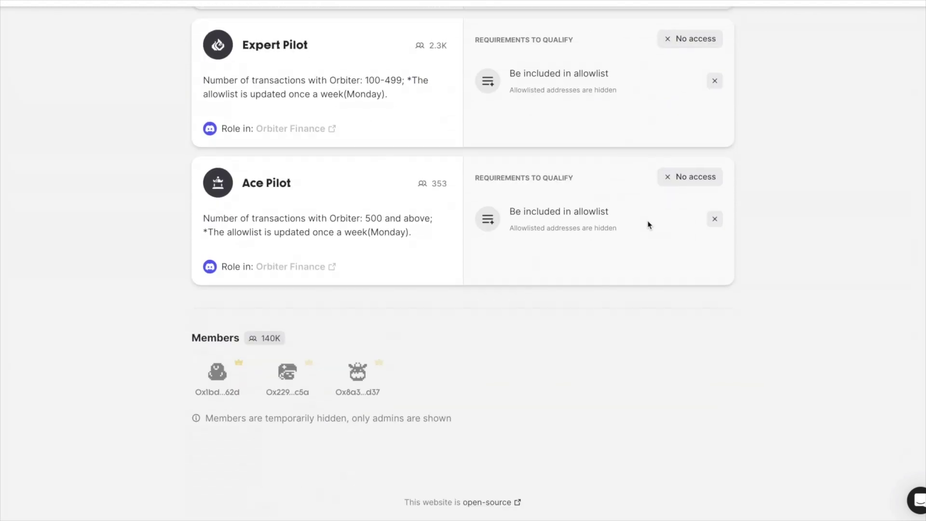
{"action": "scroll", "coordinate": [647, 225], "scroll_direction": "up", "scroll_amount": 18}
{"action": "scroll", "coordinate": [562, 297], "scroll_direction": "down", "scroll_amount": 8}
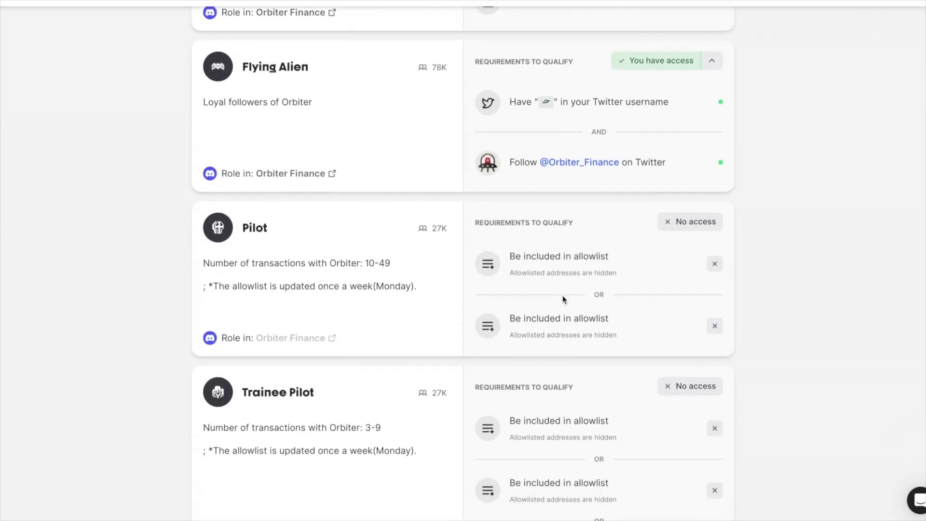
{"action": "scroll", "coordinate": [562, 299], "scroll_direction": "down", "scroll_amount": 7}
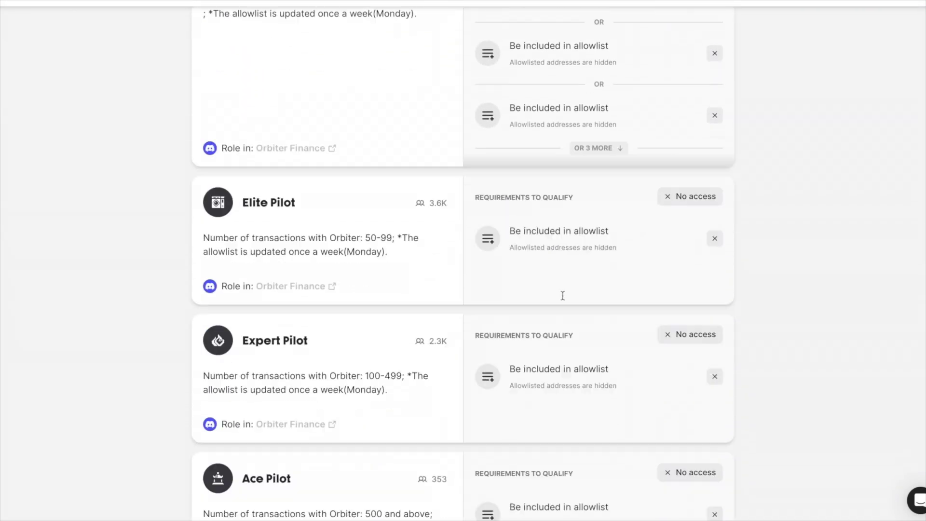
{"action": "scroll", "coordinate": [563, 299], "scroll_direction": "up", "scroll_amount": 9}
{"action": "scroll", "coordinate": [562, 295], "scroll_direction": "up", "scroll_amount": 5}
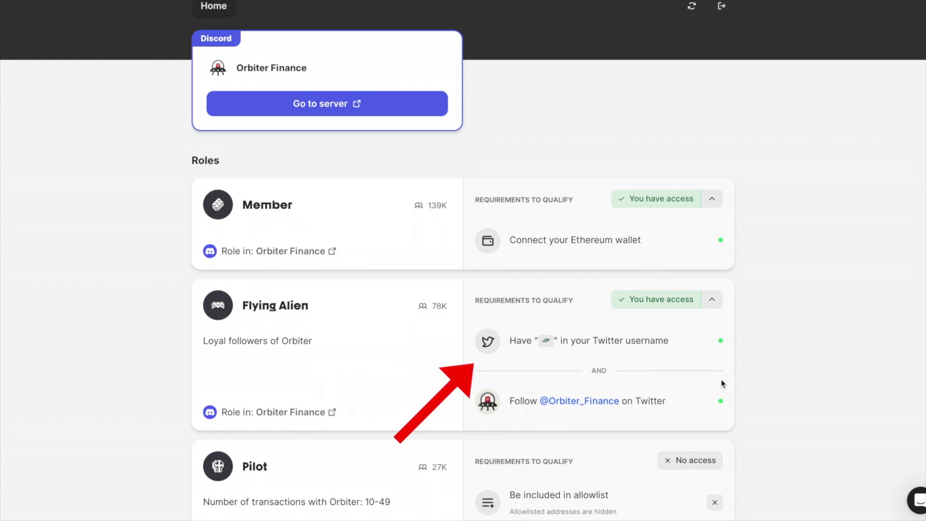
{"action": "left_click_drag", "start_coordinate": [639, 340], "coordinate": [524, 341]}
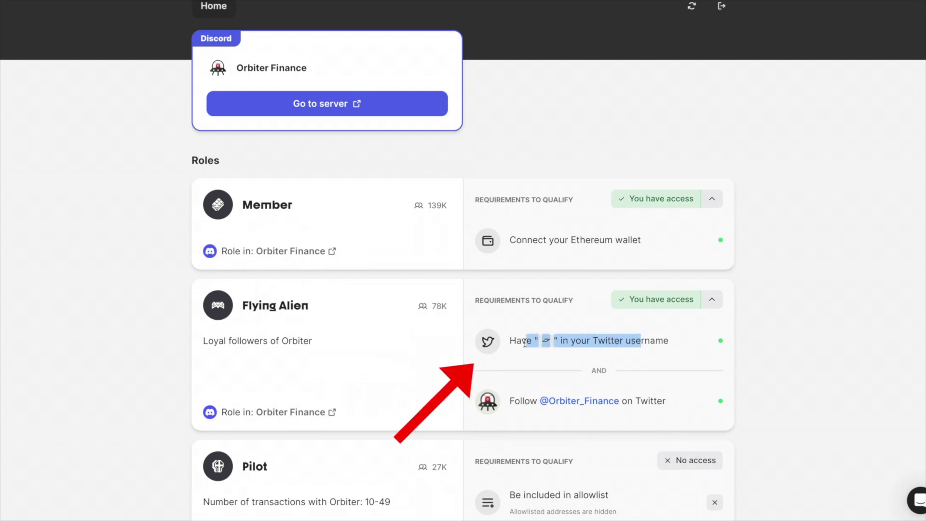
{"action": "left_click", "coordinate": [616, 340]}
{"action": "scroll", "coordinate": [615, 340], "scroll_direction": "up", "scroll_amount": 3}
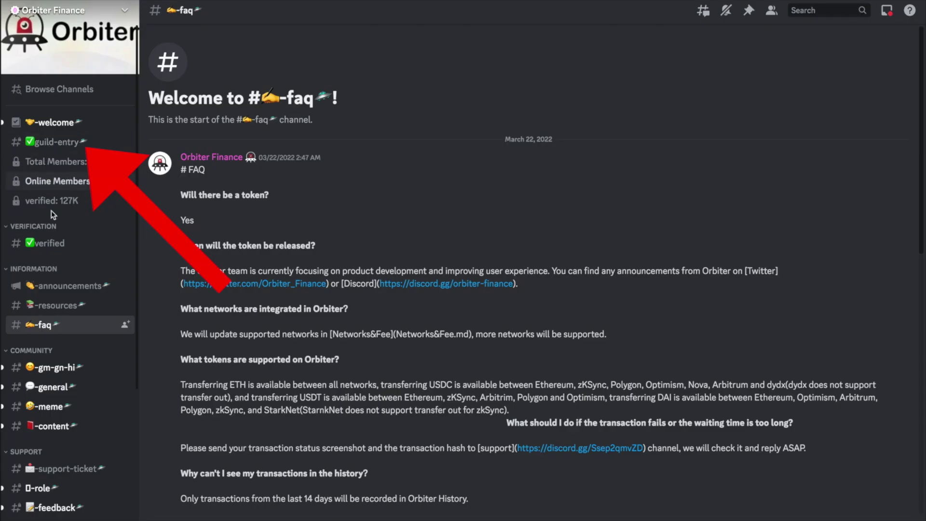
Open the Orbiter Finance Discord server link and scroll down through the role listings.
{"action": "left_click", "coordinate": [53, 141]}
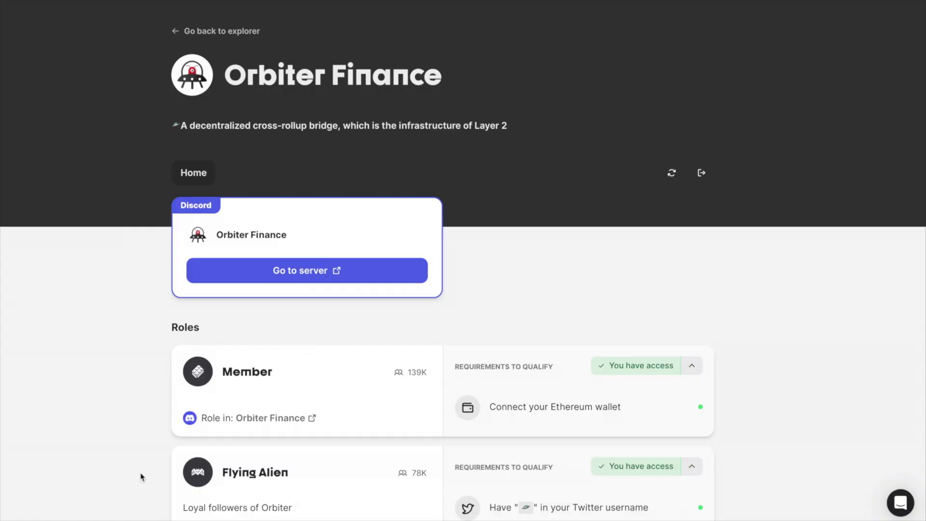
{"action": "scroll", "coordinate": [171, 446], "scroll_direction": "down", "scroll_amount": 1}
{"action": "scroll", "coordinate": [171, 444], "scroll_direction": "down", "scroll_amount": 2}
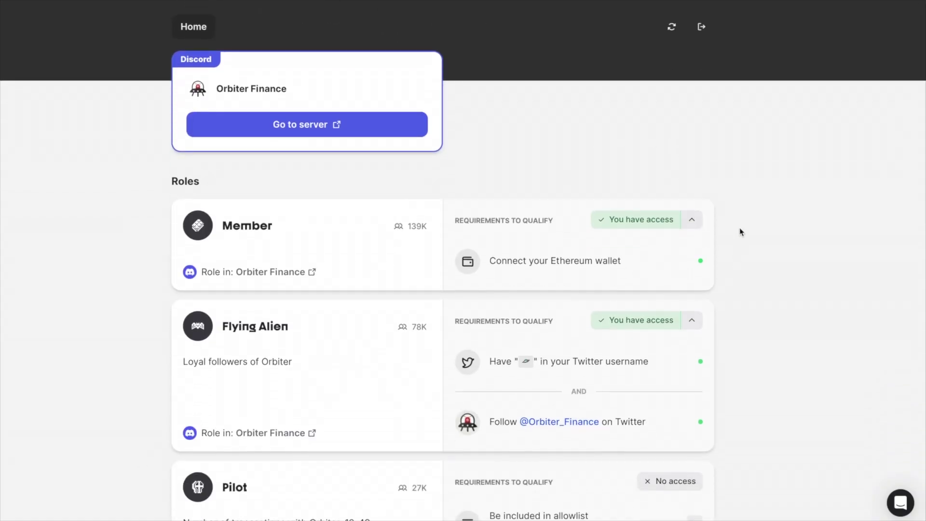
{"action": "scroll", "coordinate": [773, 221], "scroll_direction": "down", "scroll_amount": 2}
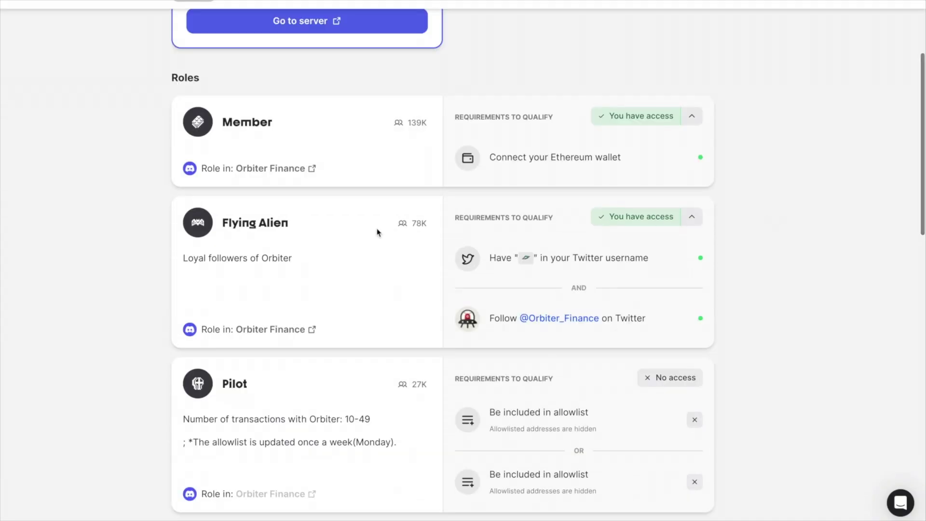
{"action": "scroll", "coordinate": [376, 232], "scroll_direction": "down", "scroll_amount": 1}
{"action": "scroll", "coordinate": [378, 232], "scroll_direction": "down", "scroll_amount": 1}
{"action": "scroll", "coordinate": [371, 241], "scroll_direction": "up", "scroll_amount": 1}
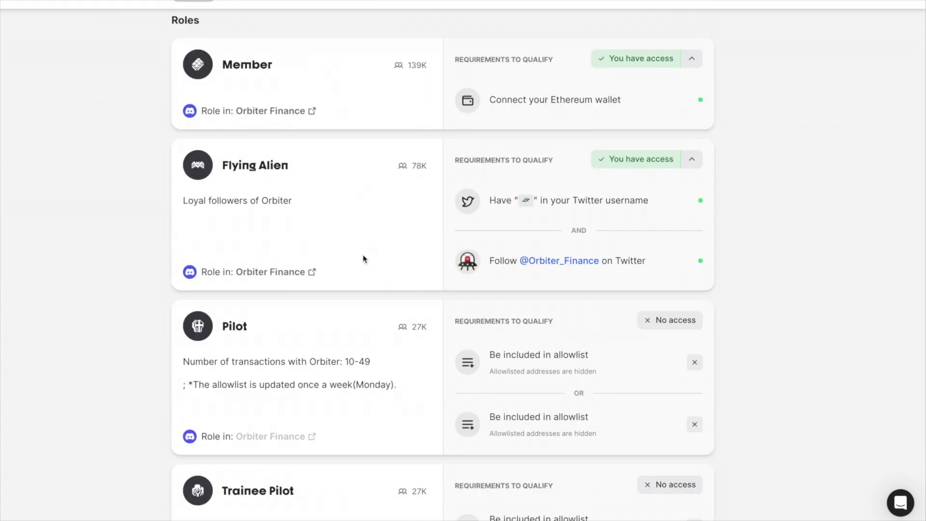
{"action": "scroll", "coordinate": [361, 251], "scroll_direction": "down", "scroll_amount": 1}
{"action": "scroll", "coordinate": [357, 240], "scroll_direction": "down", "scroll_amount": 2}
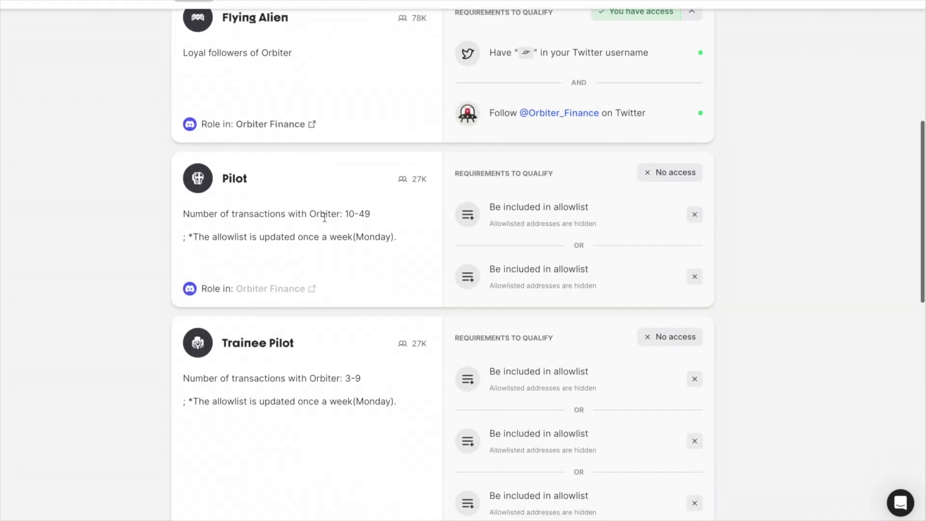
Highlight the Pilot role's 10-49 transaction requirement, weekly allowlist note, and Trainee-to-Ace Pilot levels.
{"action": "left_click_drag", "start_coordinate": [190, 214], "coordinate": [398, 219]}
{"action": "scroll", "coordinate": [363, 218], "scroll_direction": "down", "scroll_amount": 3}
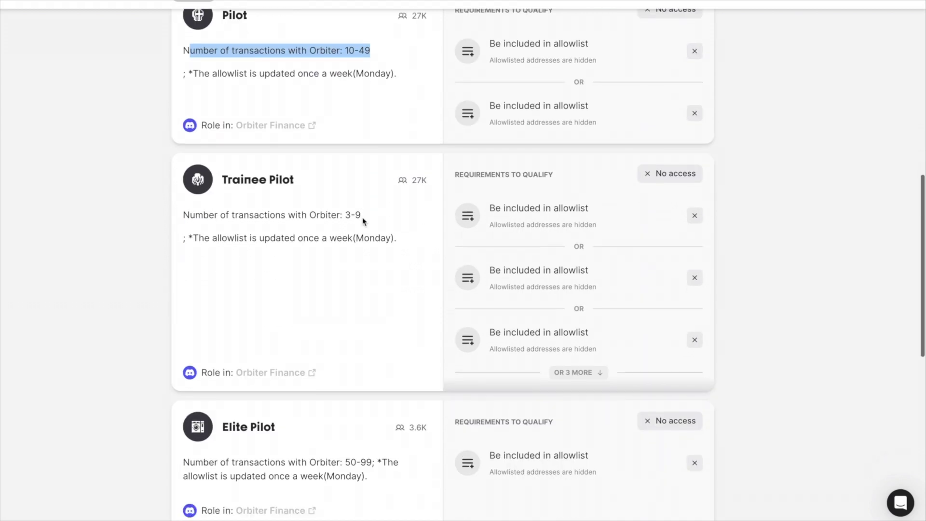
{"action": "scroll", "coordinate": [363, 220], "scroll_direction": "up", "scroll_amount": 2}
{"action": "triple_click", "coordinate": [316, 193]}
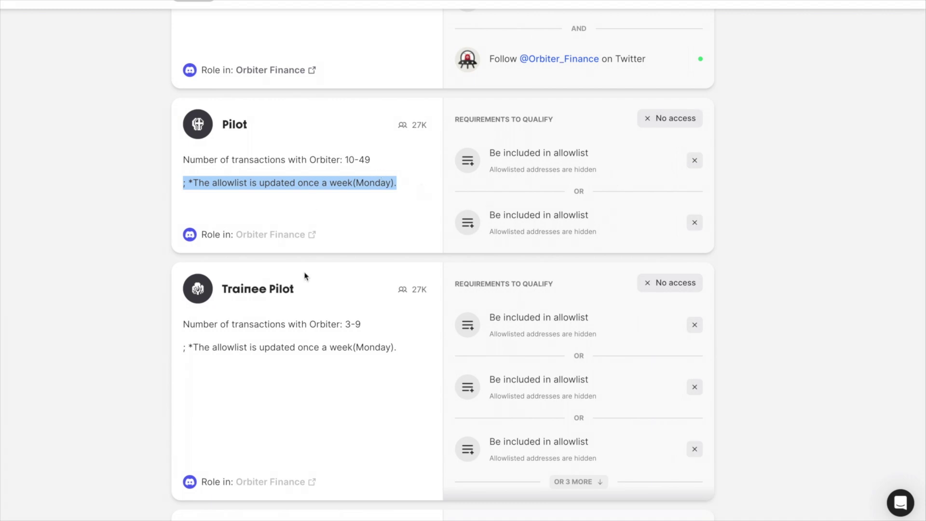
{"action": "scroll", "coordinate": [305, 276], "scroll_direction": "down", "scroll_amount": 8}
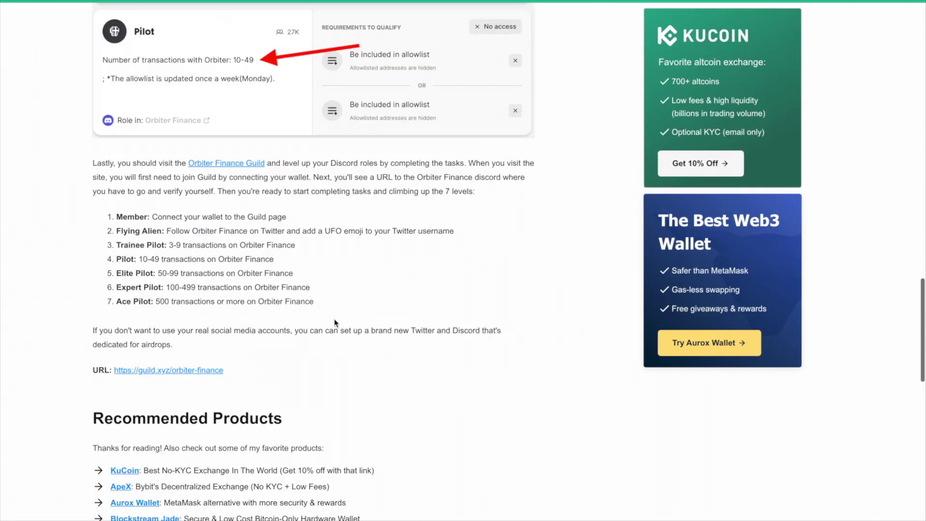
{"action": "left_click_drag", "start_coordinate": [313, 302], "coordinate": [115, 217]}
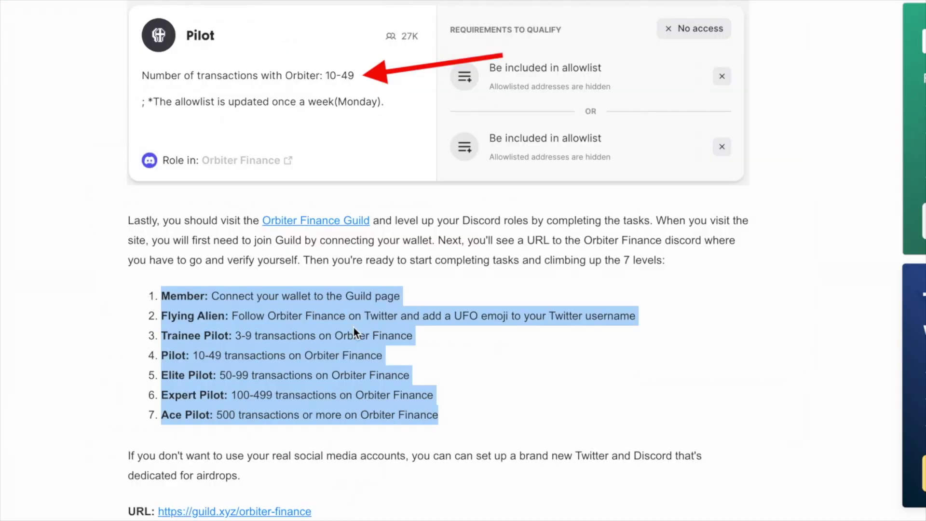
{"action": "left_click", "coordinate": [176, 410]}
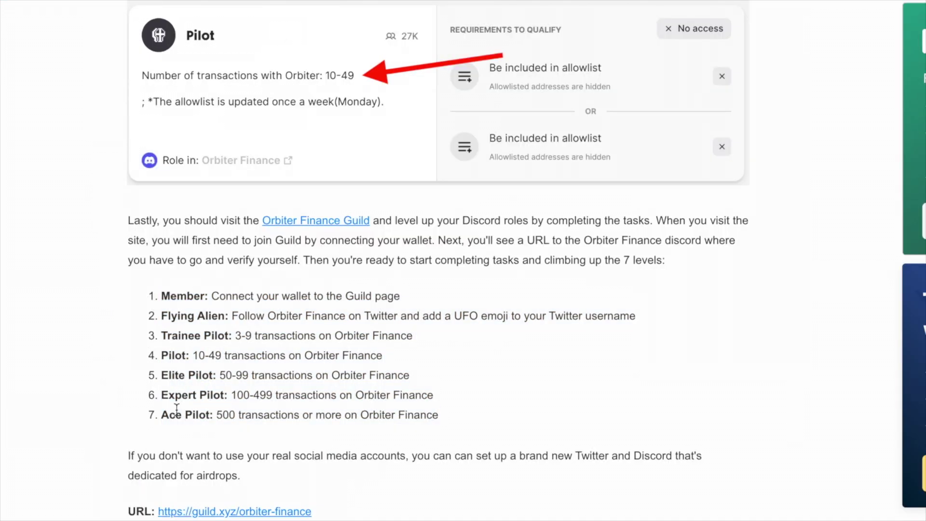
{"action": "triple_click", "coordinate": [170, 414]}
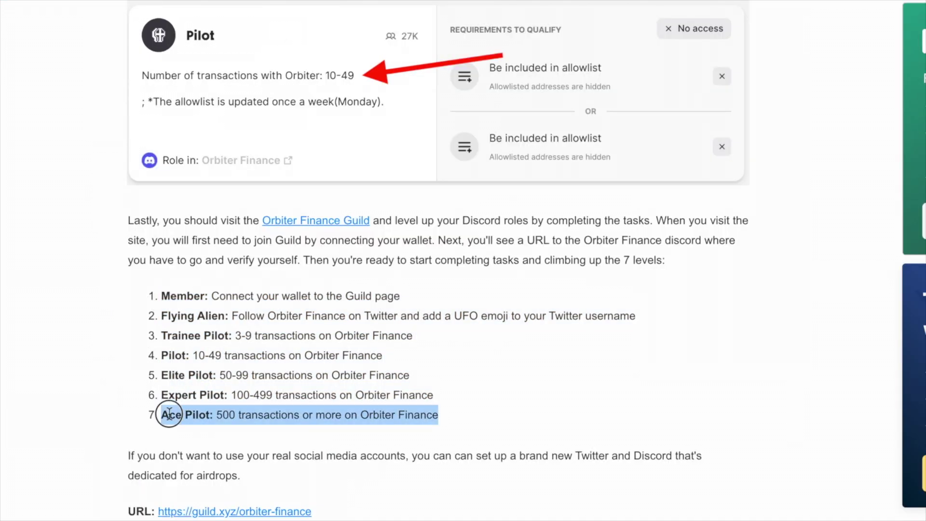
{"action": "left_click", "coordinate": [273, 414]}
{"action": "left_click_drag", "start_coordinate": [415, 379], "coordinate": [164, 295]}
{"action": "left_click", "coordinate": [268, 329]}
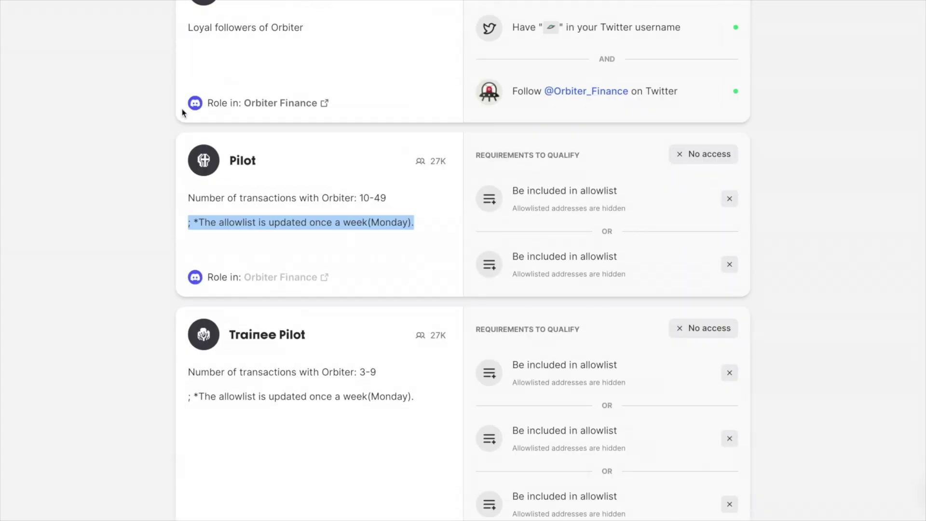
Scroll the Guild.xyz page to the Flying Alien and Pilot role cards.
{"action": "scroll", "coordinate": [268, 295], "scroll_direction": "up", "scroll_amount": 10}
{"action": "scroll", "coordinate": [511, 290], "scroll_direction": "down", "scroll_amount": 5}
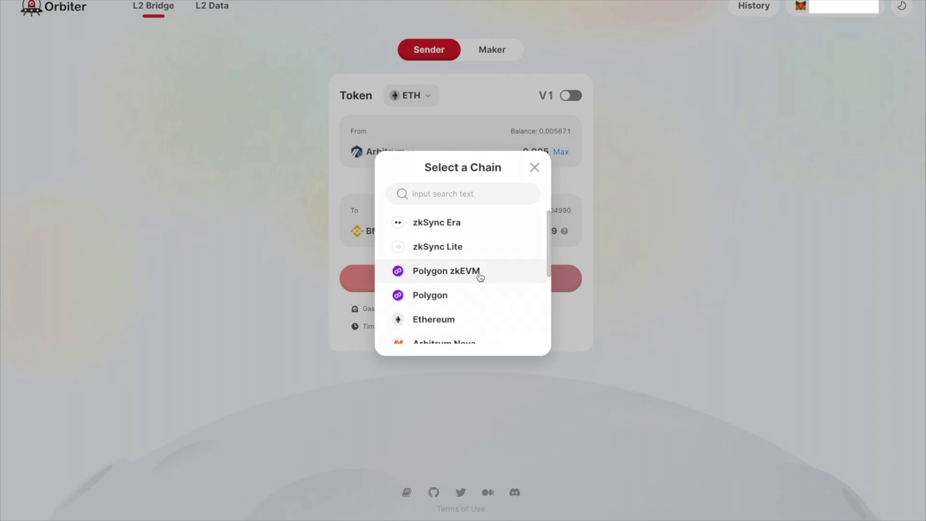
Choose Ethereum as the source chain and zkSync Era as the destination for 0.005 ETH.
{"action": "left_click", "coordinate": [455, 331]}
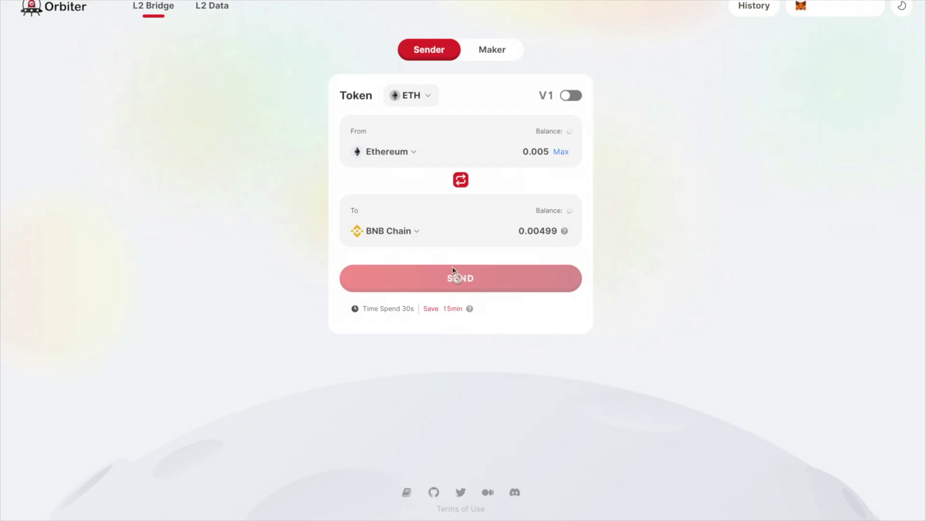
{"action": "left_click", "coordinate": [412, 231]}
{"action": "left_click", "coordinate": [431, 230]}
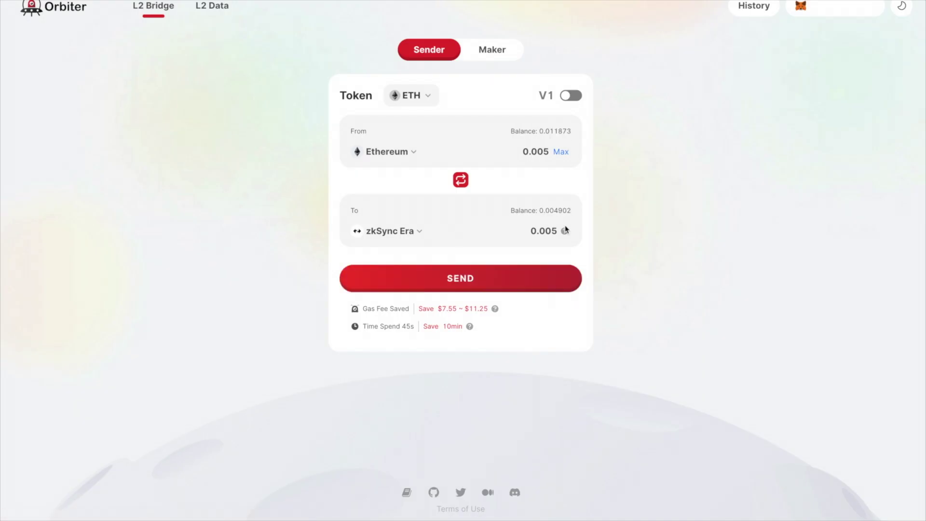